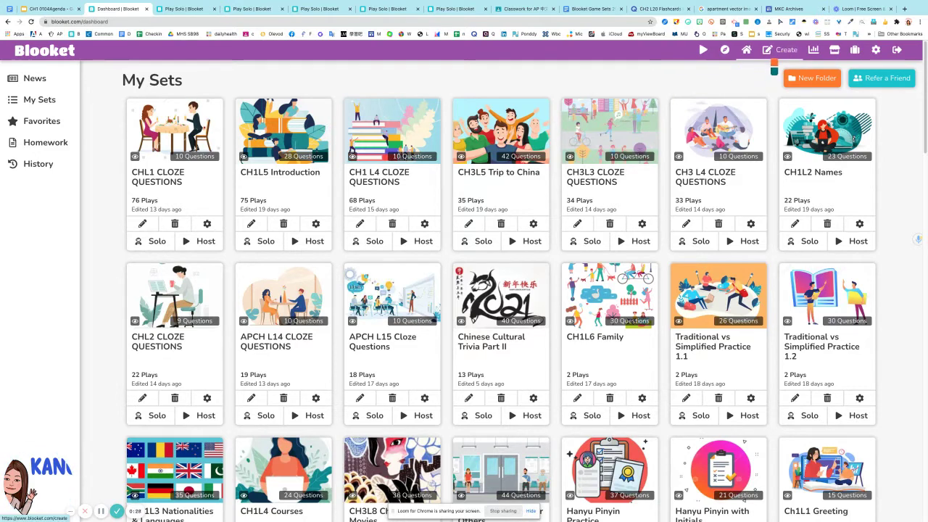
Start a new Blooket set titled 'CH 2 L20 Vocabulary Practice'
{"action": "left_click", "coordinate": [778, 58]}
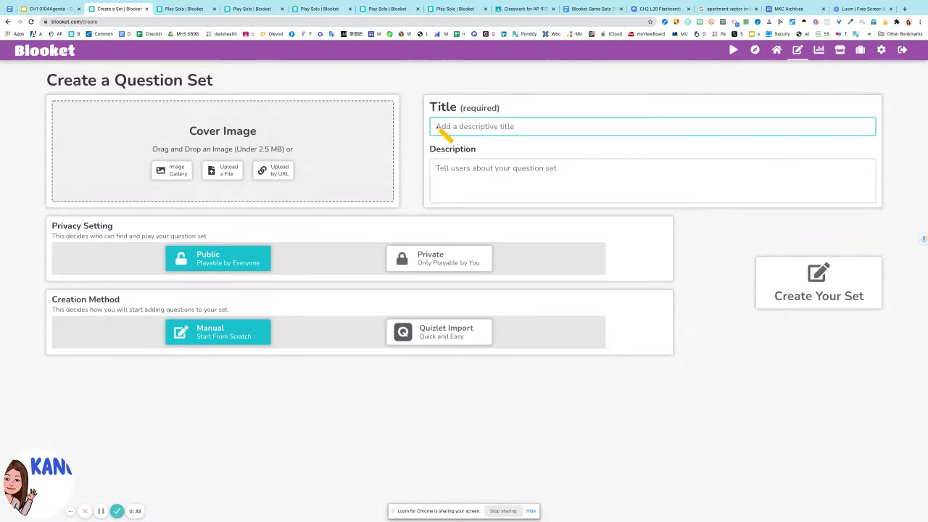
{"action": "type", "text": "CH2"}
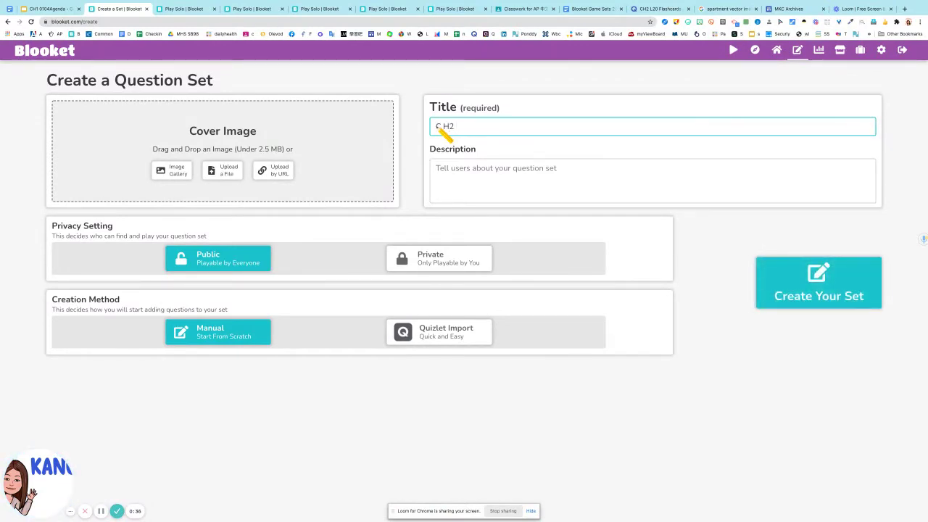
{"action": "key", "text": "BackSpace"}
{"action": "key", "text": "BackSpace"}
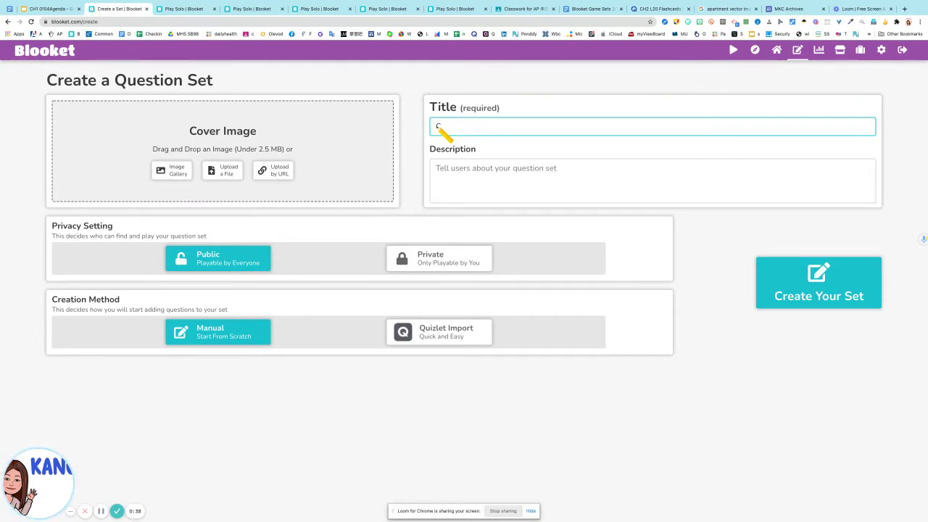
{"action": "type", "text": "H 2 Lesso"}
{"action": "key", "text": "BackSpace"}
{"action": "key", "text": "BackSpace"}
{"action": "key", "text": "BackSpace"}
{"action": "key", "text": "BackSpace"}
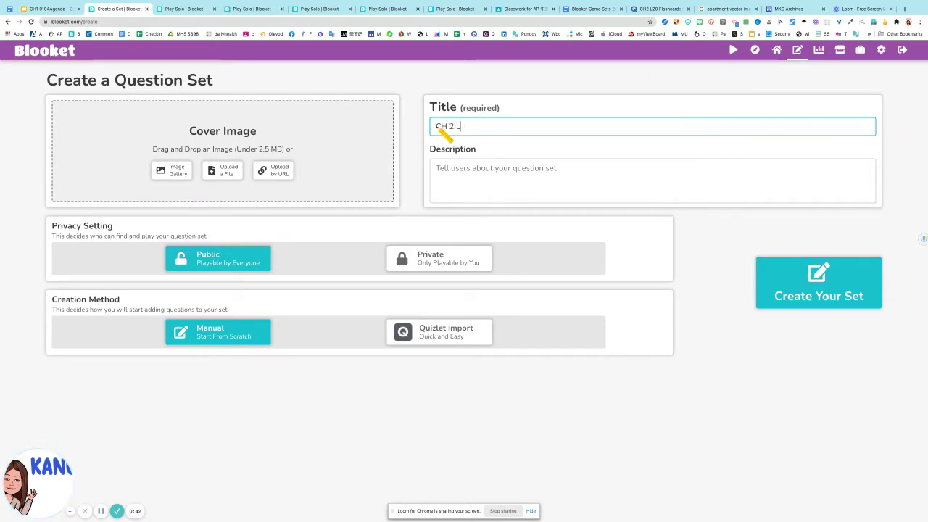
{"action": "type", "text": "20 "}
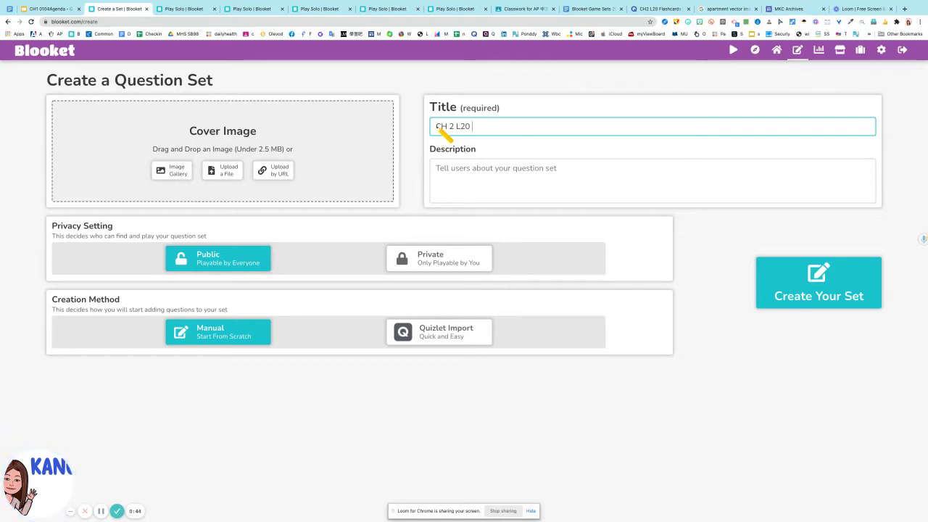
{"action": "type", "text": "Vocabulary Practice"}
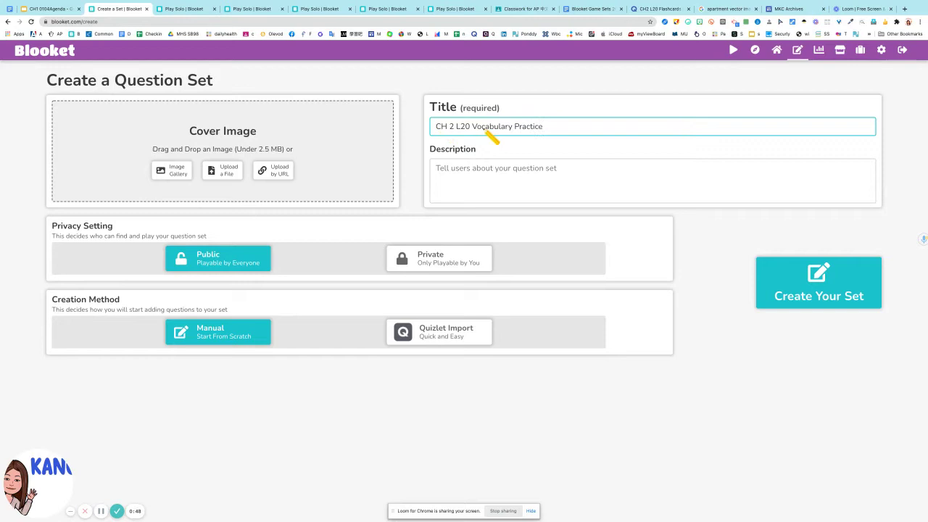
Write a description asking students to practise Lesson 20 apartment-renting vocabulary, then view the apartment image results
{"action": "left_click", "coordinate": [490, 179]}
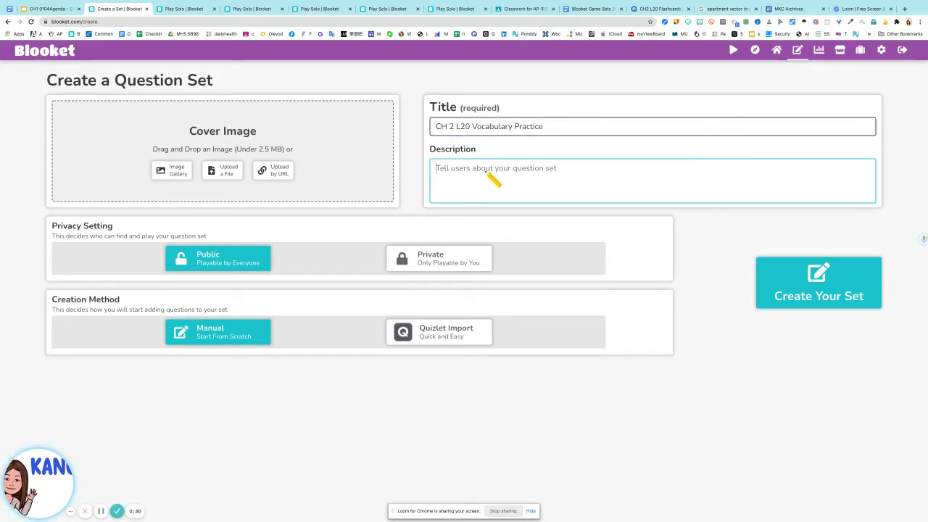
{"action": "type", "text": "Please "}
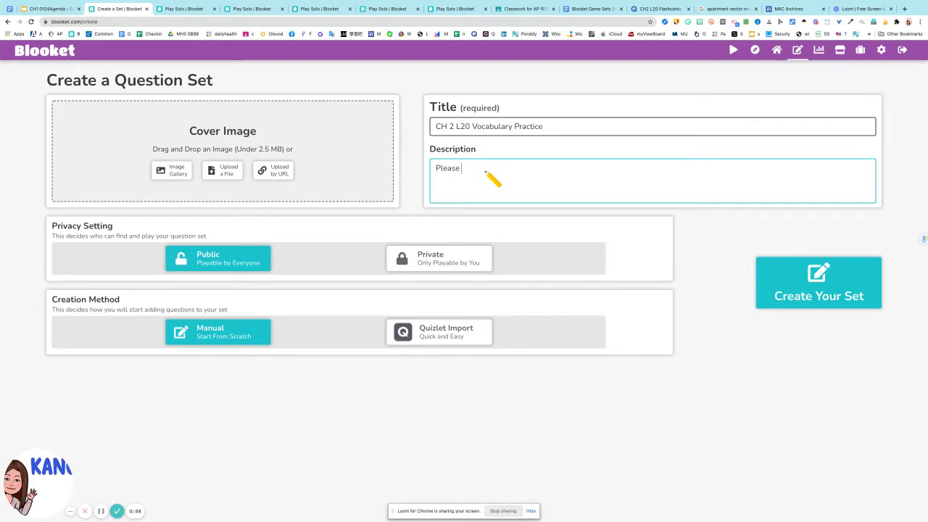
{"action": "type", "text": "use thi"}
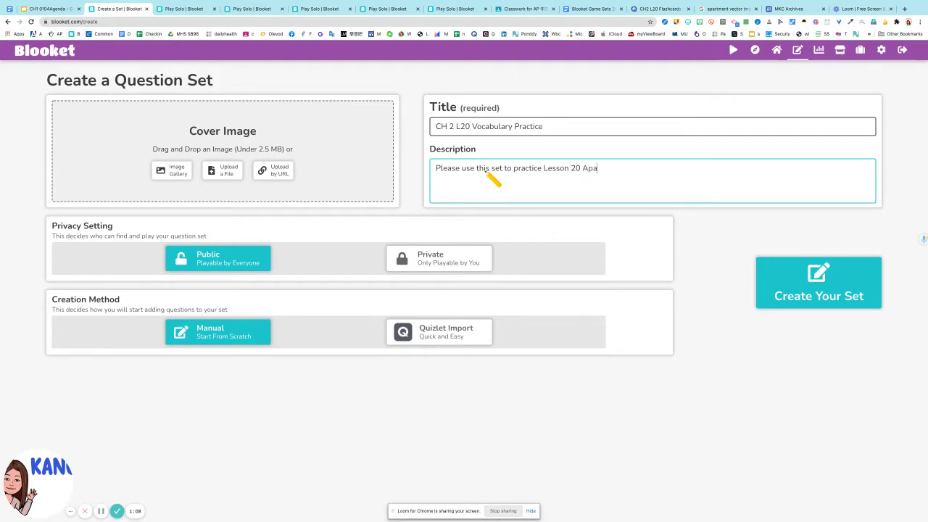
{"action": "type", "text": "rtment renting vocabulary."}
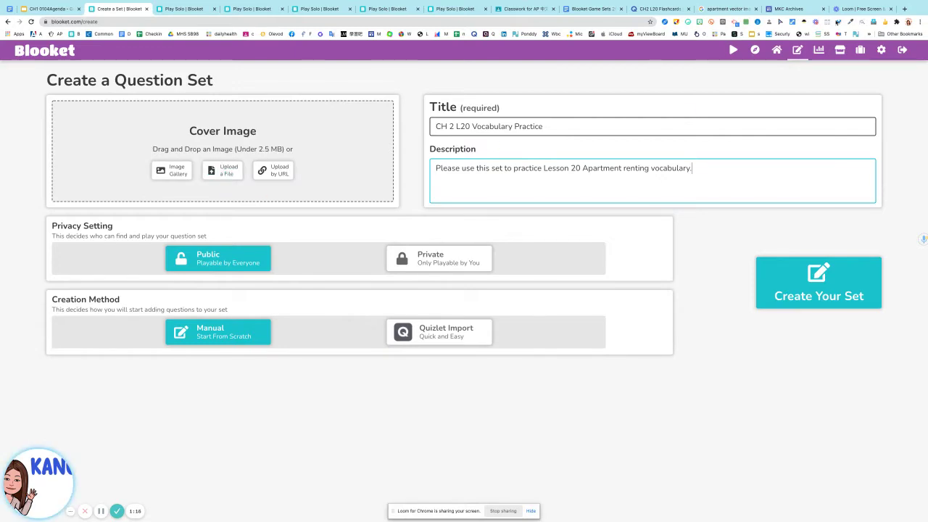
{"action": "left_click", "coordinate": [725, 9]}
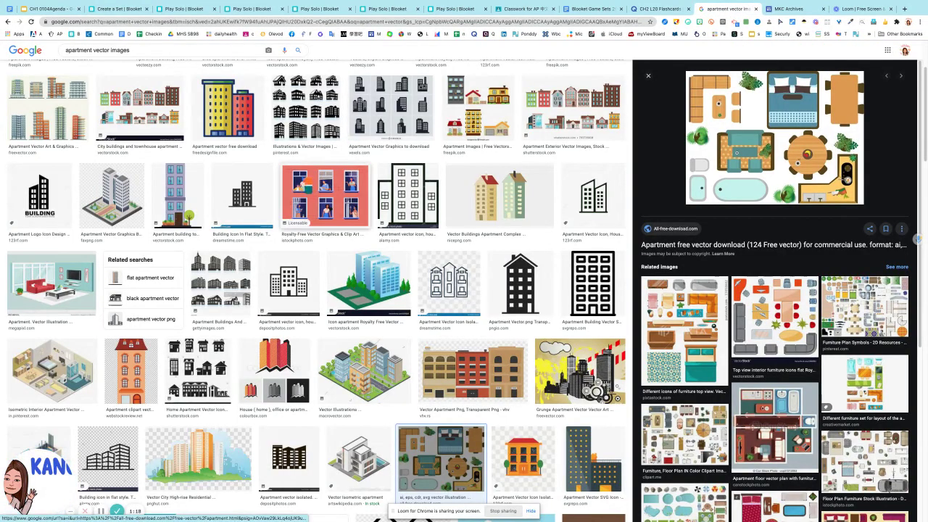
Screenshot the furniture floor-plan preview image from the apartment vector results
{"action": "scroll", "coordinate": [316, 290], "scroll_direction": "up", "scroll_amount": 2}
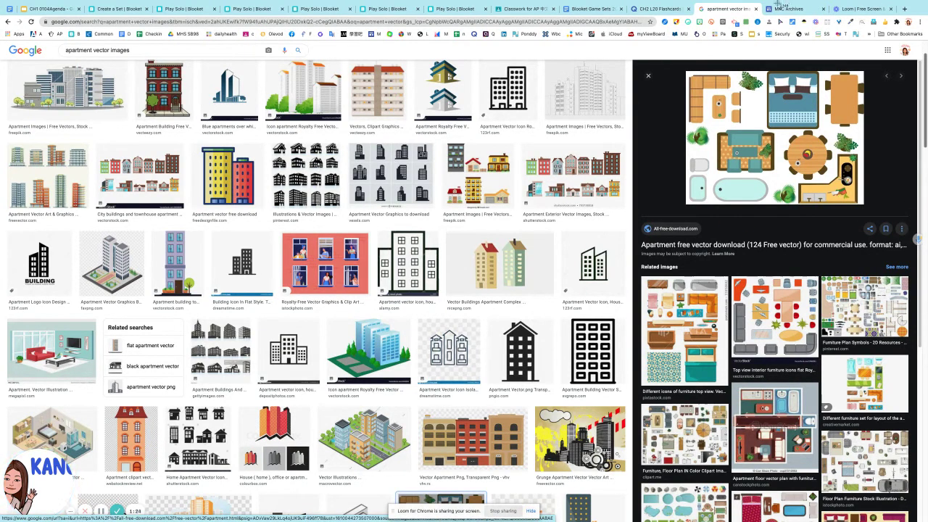
{"action": "left_click_drag", "start_coordinate": [685, 71], "coordinate": [867, 206]}
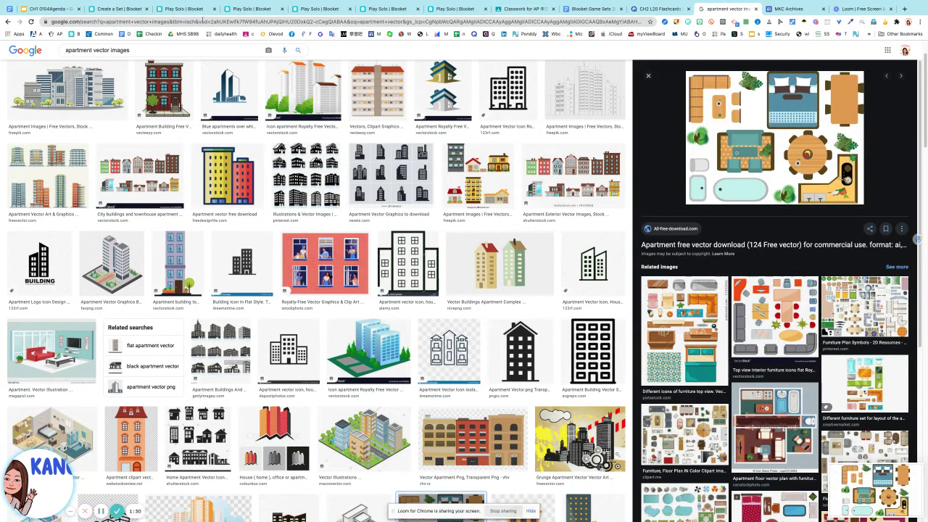
Upload the floor-plan screenshot as the Blooket set's cover image and create the set
{"action": "left_click", "coordinate": [113, 9]}
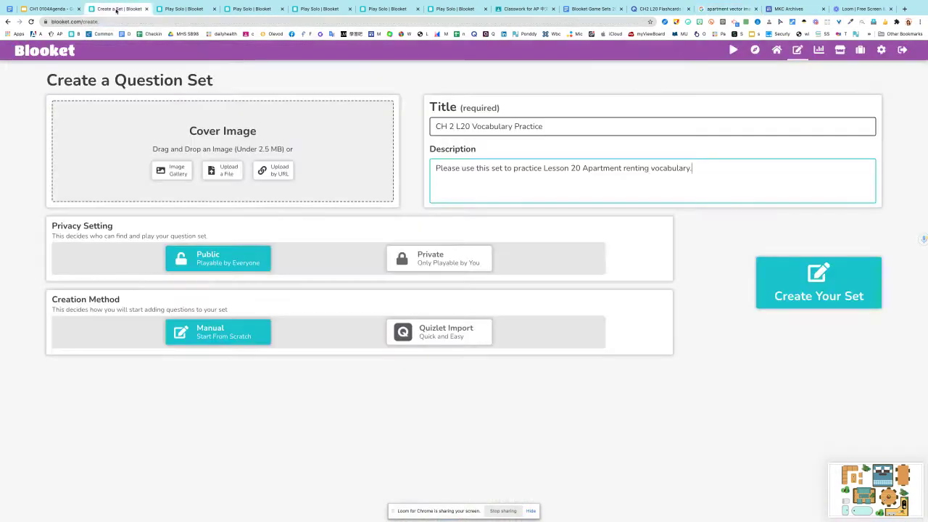
{"action": "left_click", "coordinate": [224, 174]}
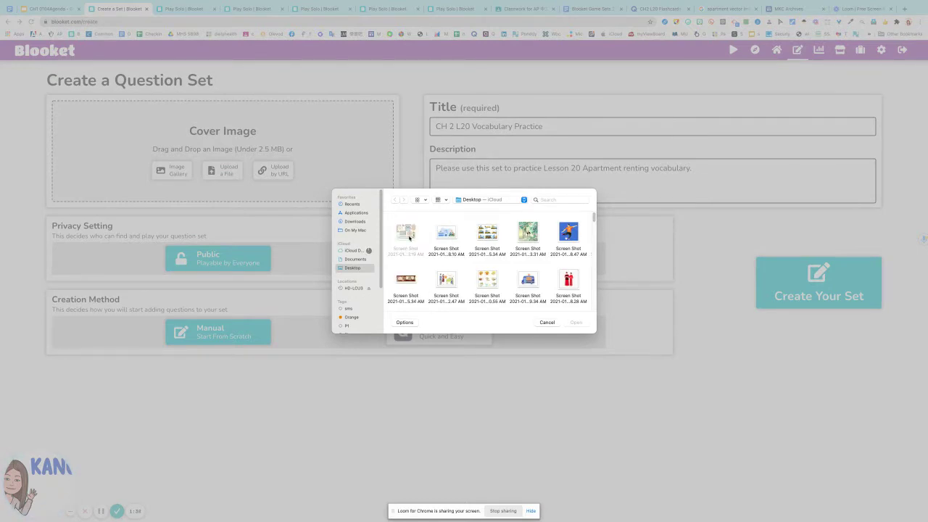
{"action": "left_click", "coordinate": [409, 236]}
{"action": "left_click", "coordinate": [575, 322]}
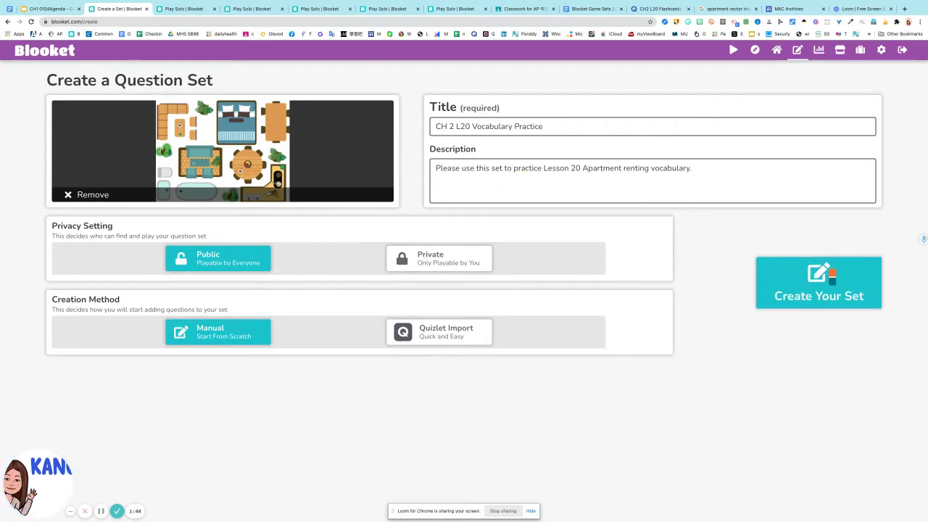
{"action": "left_click", "coordinate": [844, 293]}
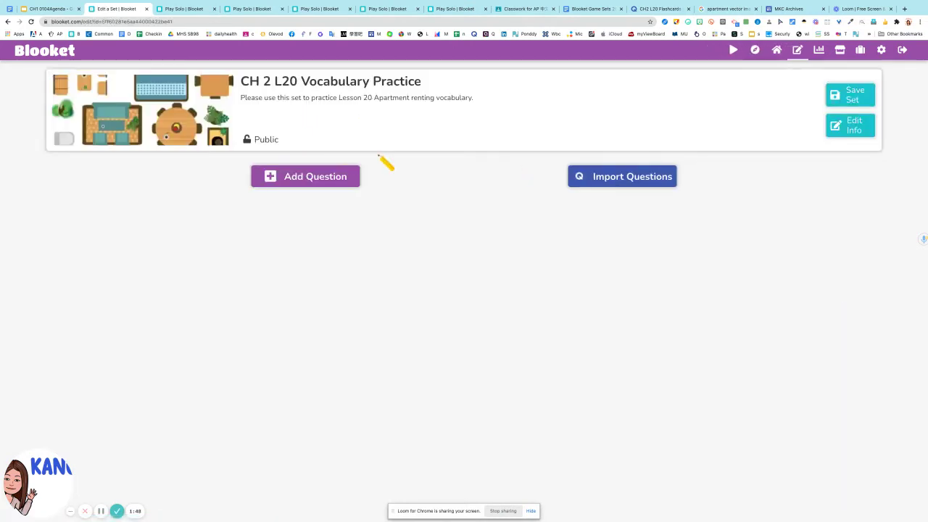
Advance Blooket's Quizlet import to the paste-and-create step and bring up the CH2 L20 Quizlet set
{"action": "left_click", "coordinate": [649, 181]}
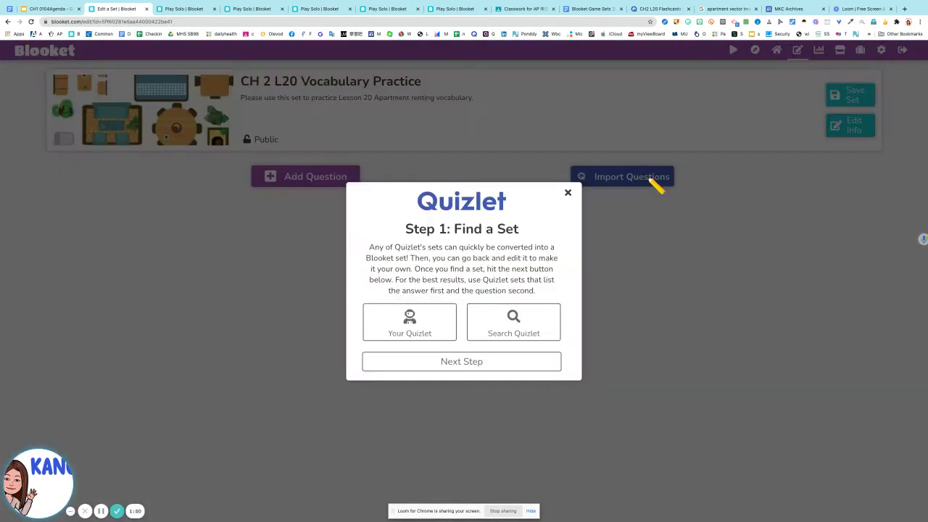
{"action": "left_click", "coordinate": [478, 363]}
{"action": "scroll", "coordinate": [473, 493], "scroll_direction": "down", "scroll_amount": 1}
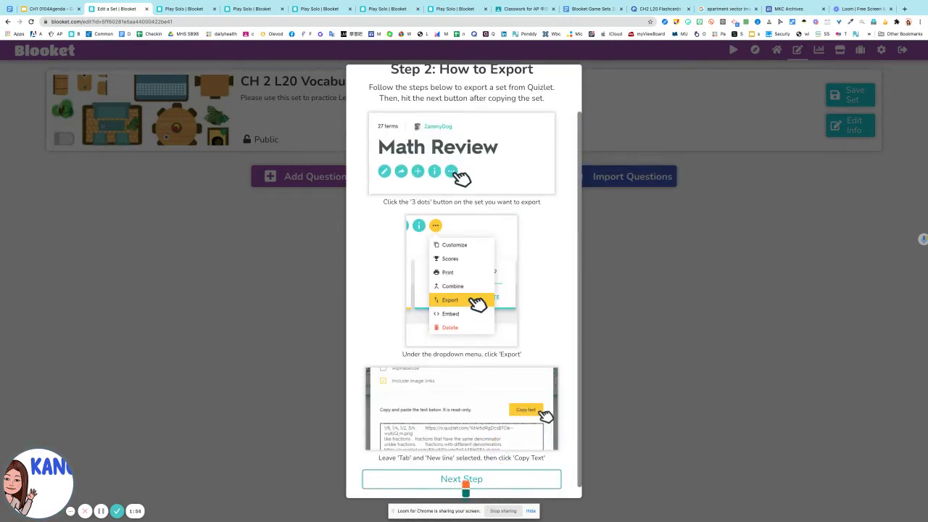
{"action": "left_click", "coordinate": [465, 484]}
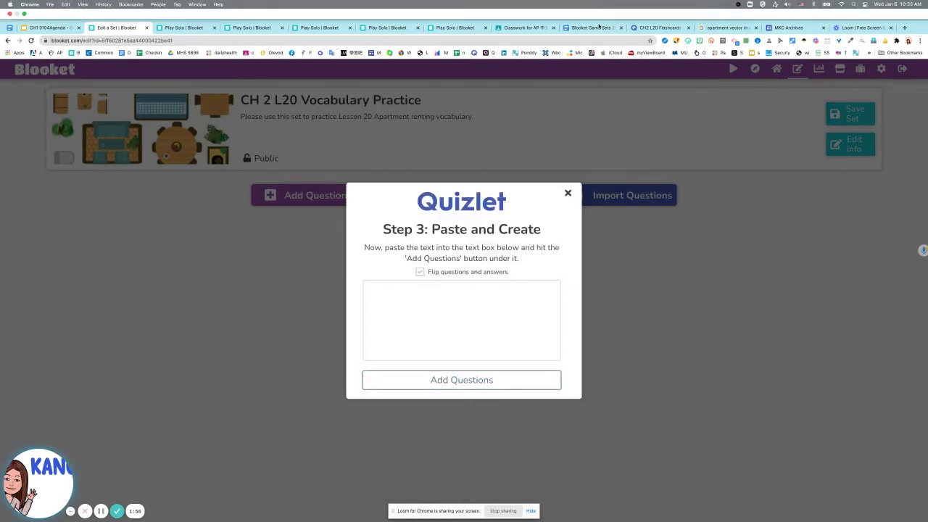
{"action": "left_click", "coordinate": [657, 27]}
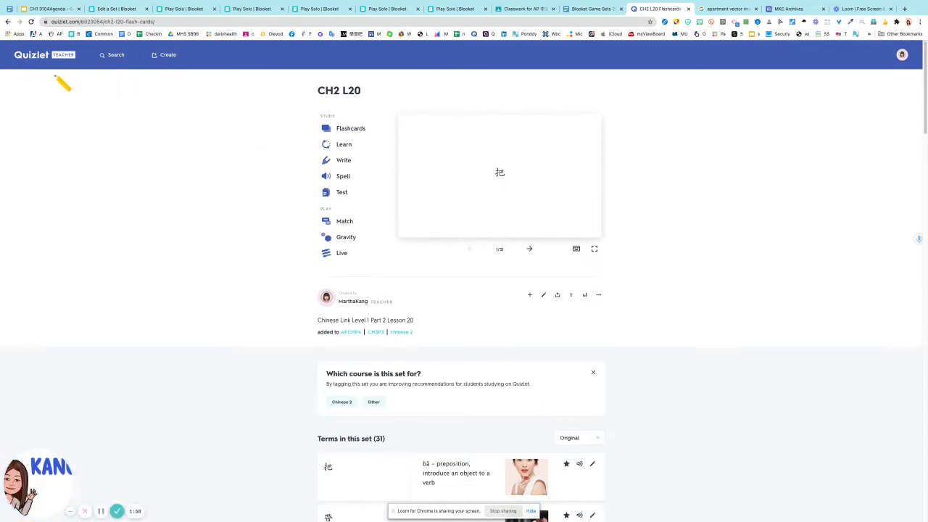
Export the CH2 L20 Quizlet terms as text, copy them, and close the export view
{"action": "left_click", "coordinate": [598, 294]}
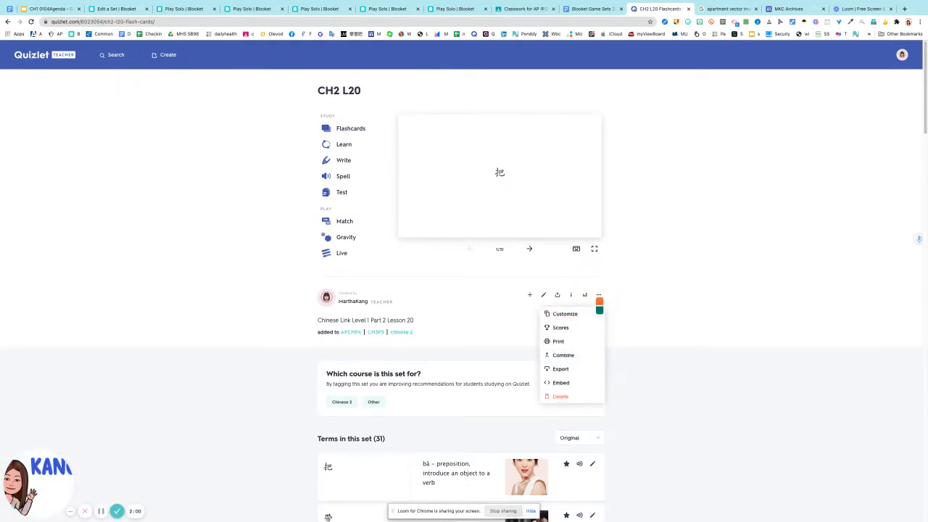
{"action": "left_click", "coordinate": [564, 369]}
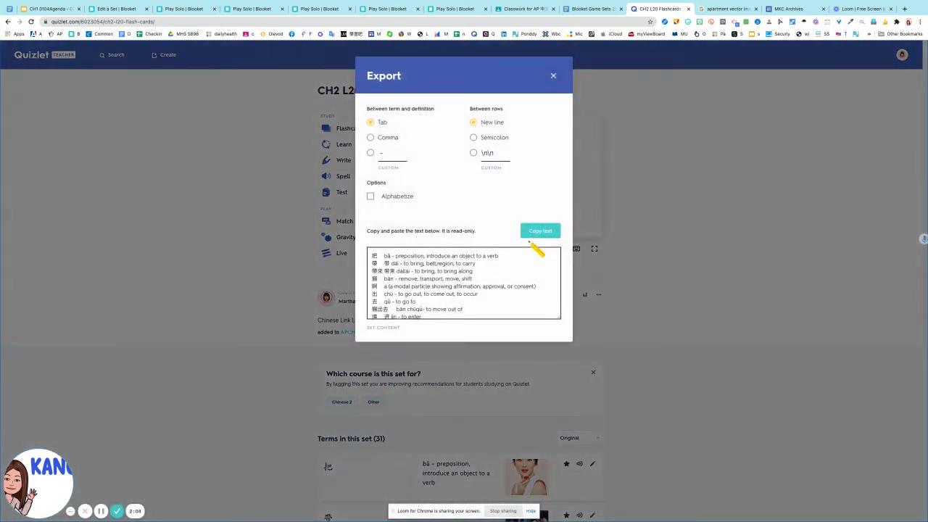
{"action": "left_click", "coordinate": [536, 233]}
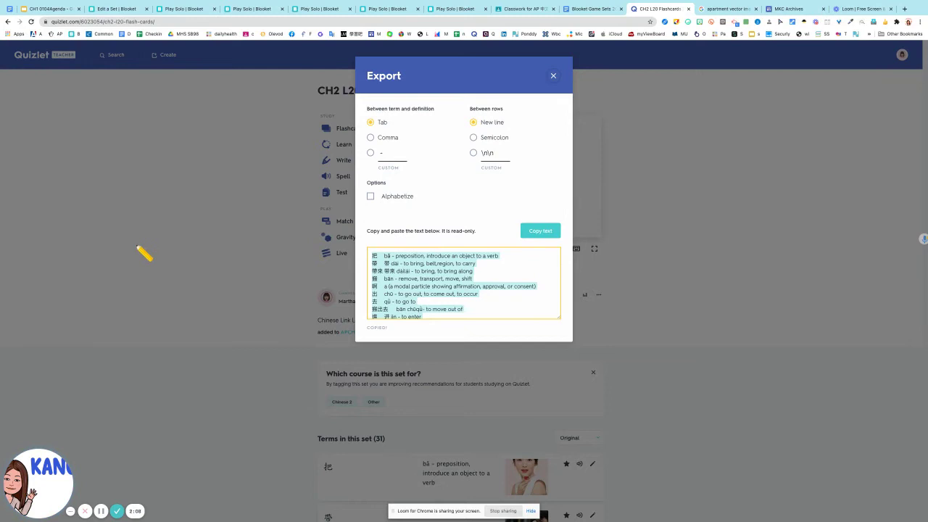
{"action": "left_click", "coordinate": [158, 169]}
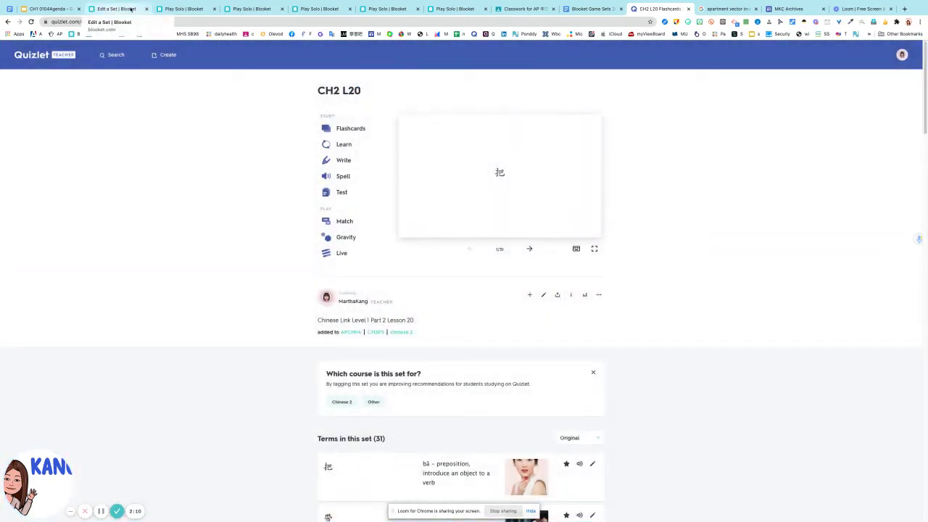
Paste the copied Quizlet terms into Blooket's import box and add them as questions
{"action": "left_click", "coordinate": [124, 10]}
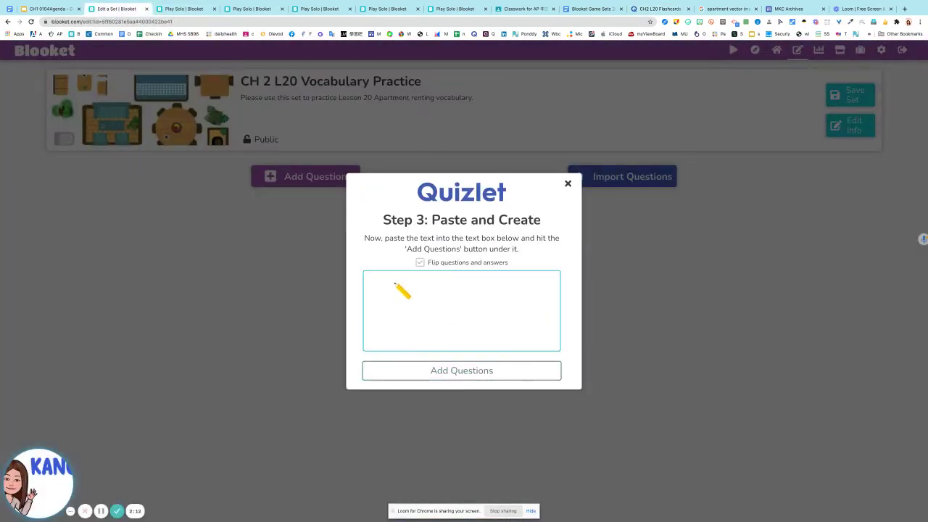
{"action": "key", "text": "ctrl+v"}
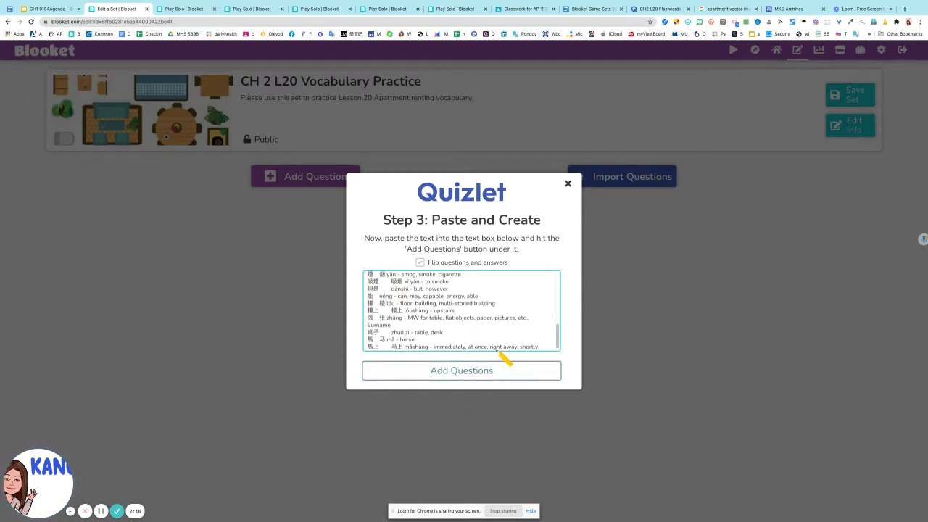
{"action": "left_click", "coordinate": [492, 378]}
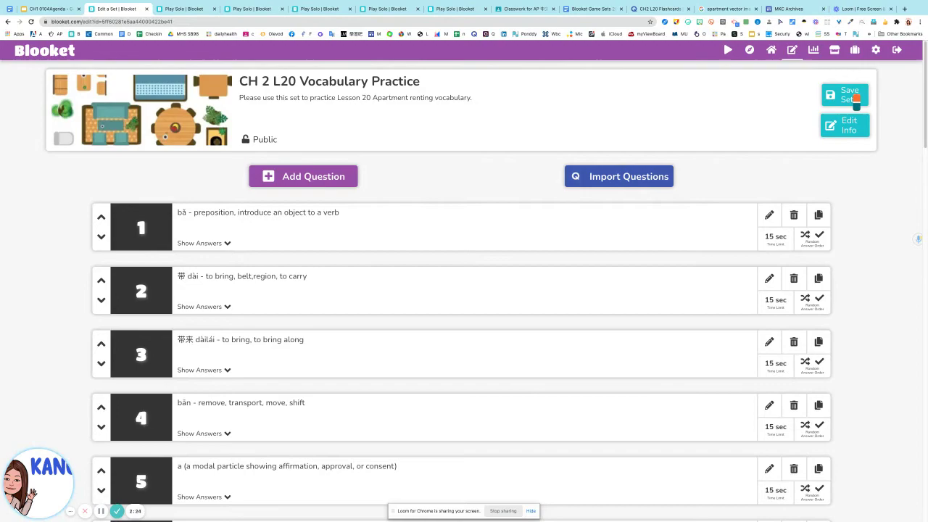
Save the 31-question set and open the CH 2 L20 Vocabulary Practice set page
{"action": "left_click", "coordinate": [855, 100]}
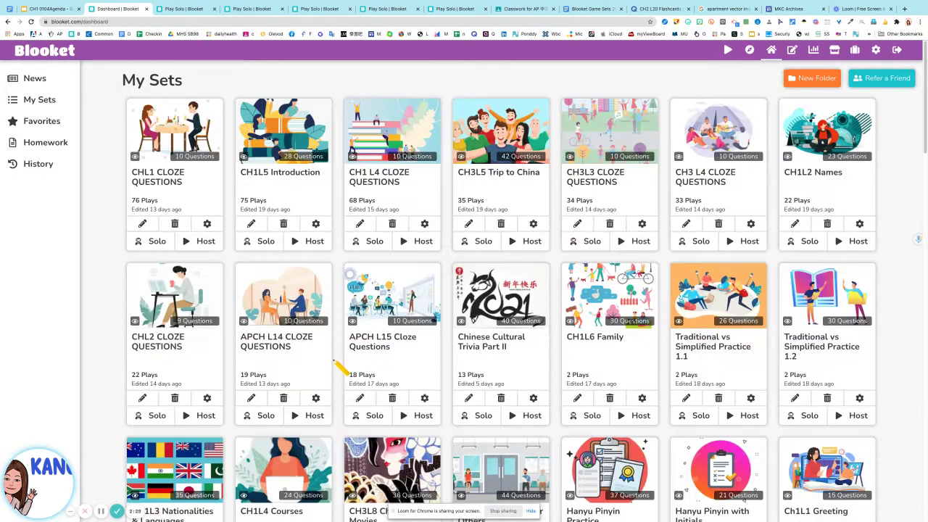
{"action": "scroll", "coordinate": [797, 359], "scroll_direction": "down", "scroll_amount": 15}
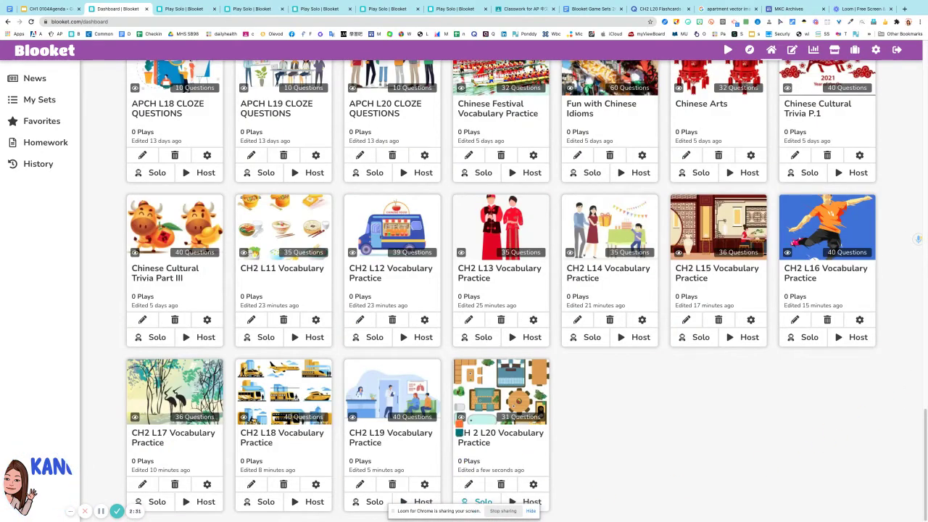
{"action": "left_click", "coordinate": [460, 419]}
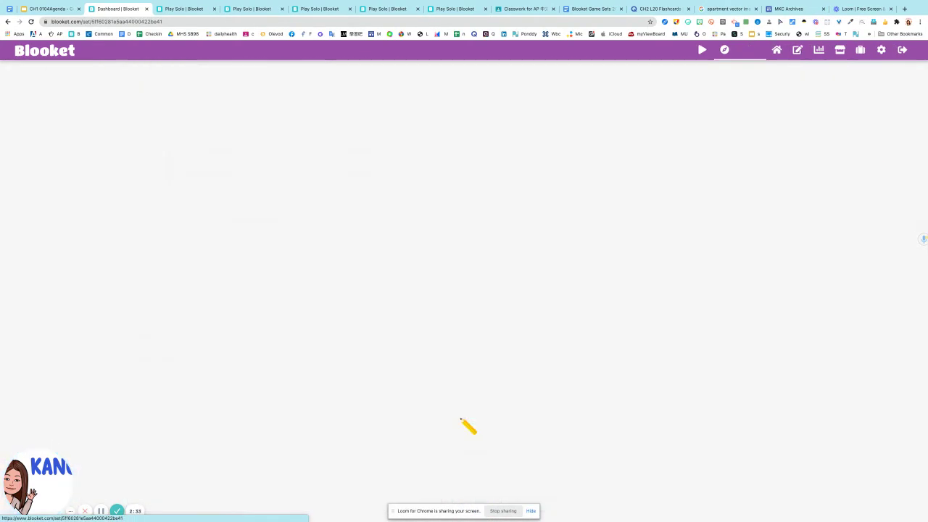
Copy the set's web address and paste it after 'CH2L20 Blooket:' on the MKC Archives page
{"action": "left_click", "coordinate": [75, 21]}
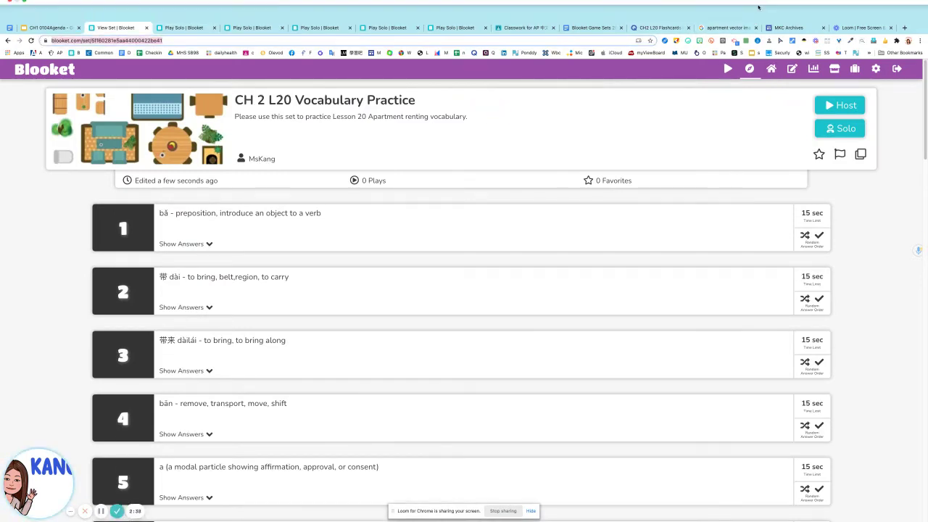
{"action": "left_click", "coordinate": [788, 27]}
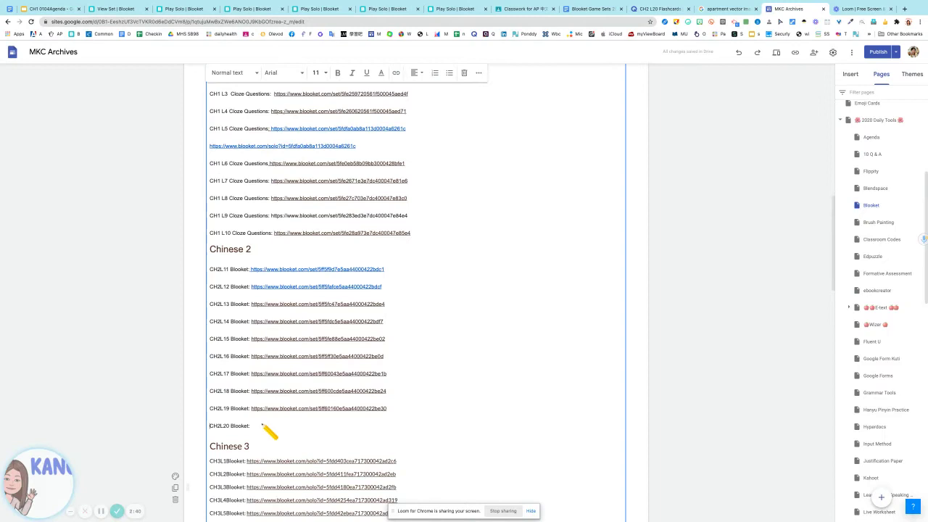
{"action": "key", "text": "super+v"}
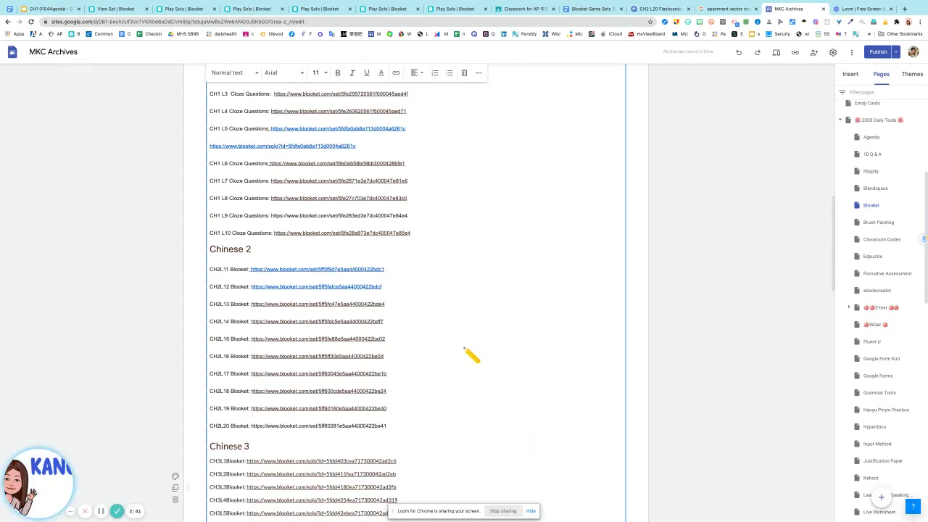
{"action": "key", "text": "Return"}
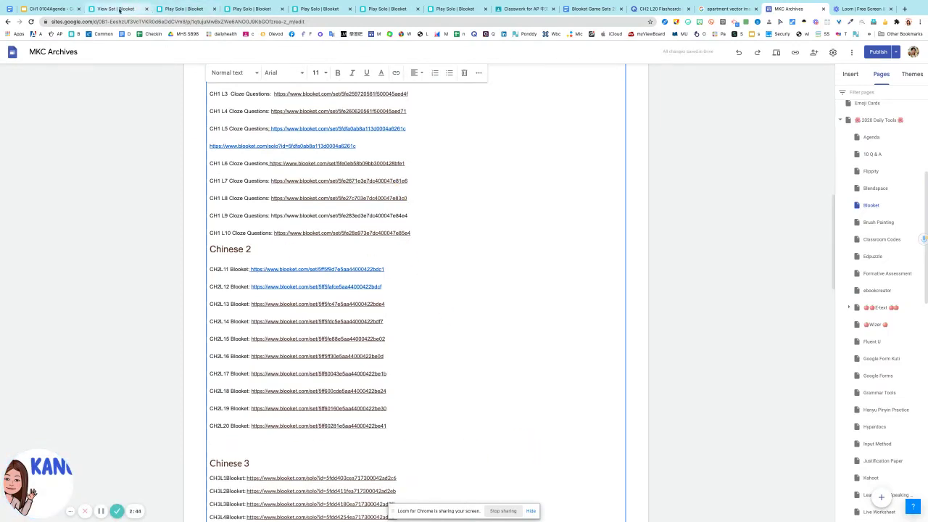
Return to the CH 2 L20 set page and open its solo game-mode selection
{"action": "left_click", "coordinate": [114, 9]}
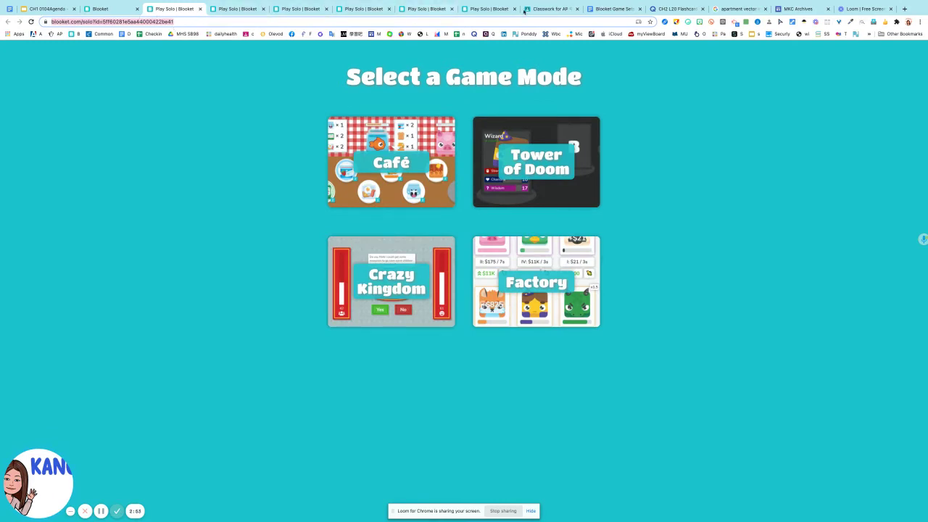
Paste the CH 2 L20 solo play link after 'CH2L20 Blooket:' in the Blooket Game Sets 2020 doc
{"action": "left_click", "coordinate": [603, 9]}
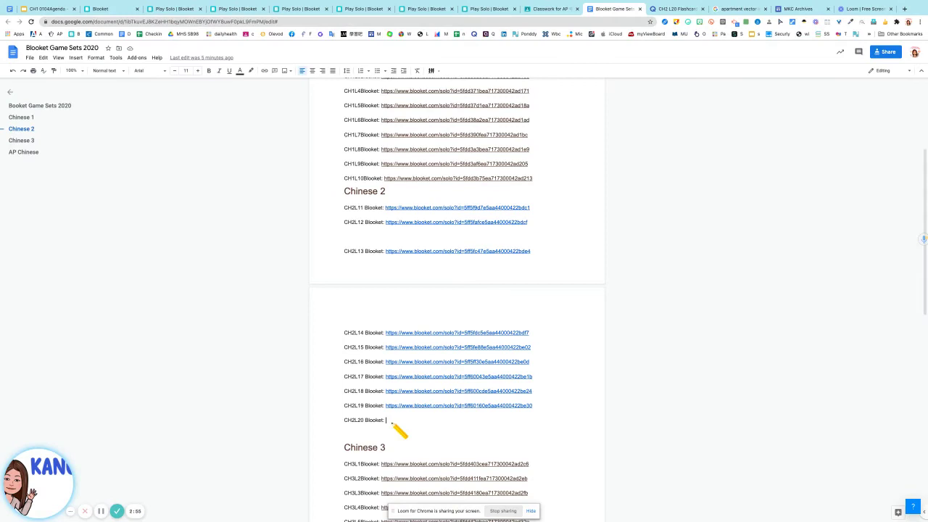
{"action": "key", "text": "ctrl+v"}
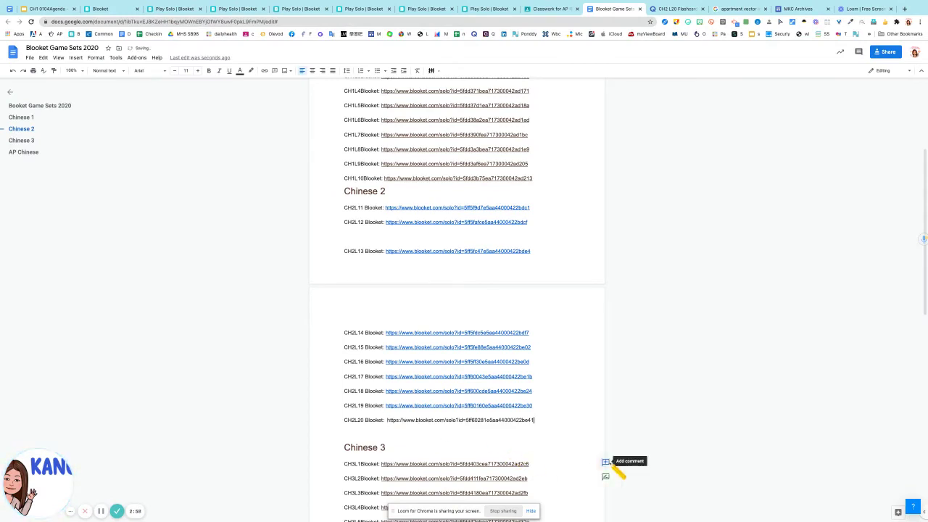
{"action": "key", "text": "Return"}
{"action": "mouse_move", "coordinate": [224, 5]}
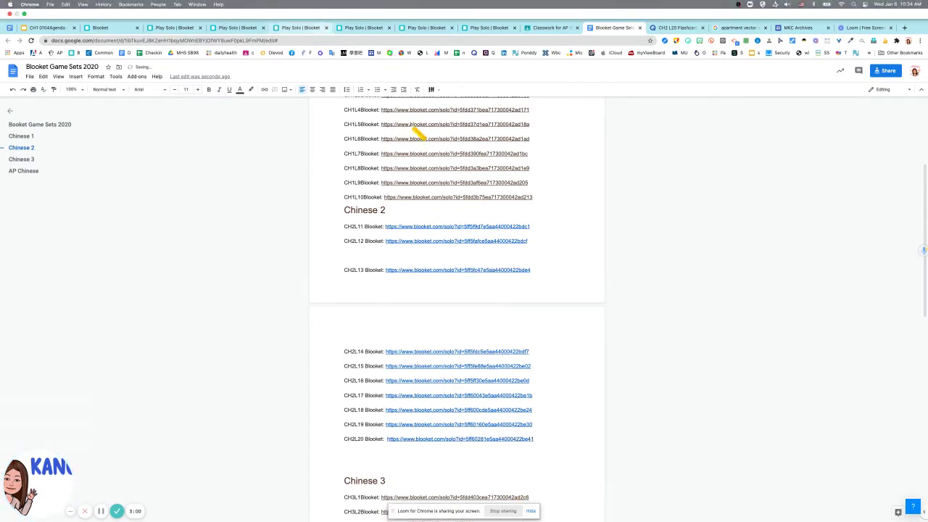
{"action": "scroll", "coordinate": [572, 372], "scroll_direction": "up", "scroll_amount": 5}
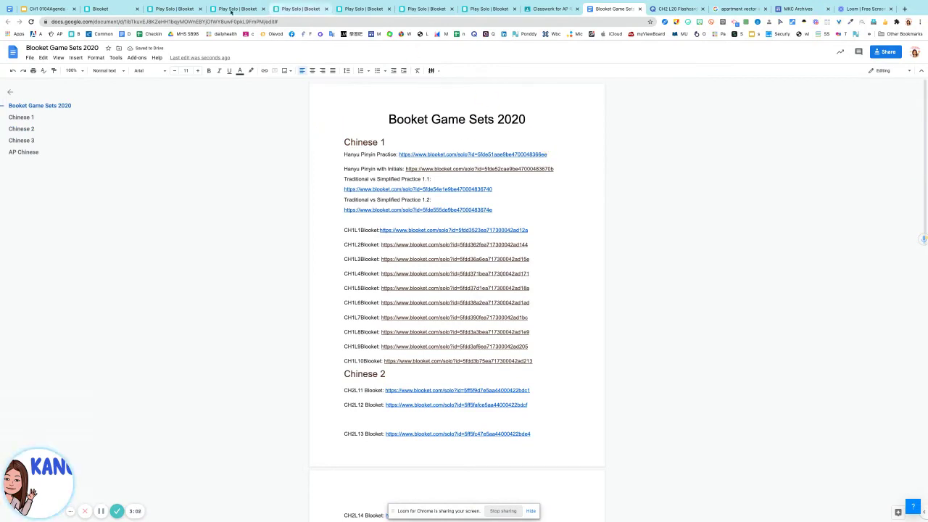
Open Blooket Game Sets 2020 from Material for Students on Classwork and copy its share link
{"action": "left_click", "coordinate": [547, 9]}
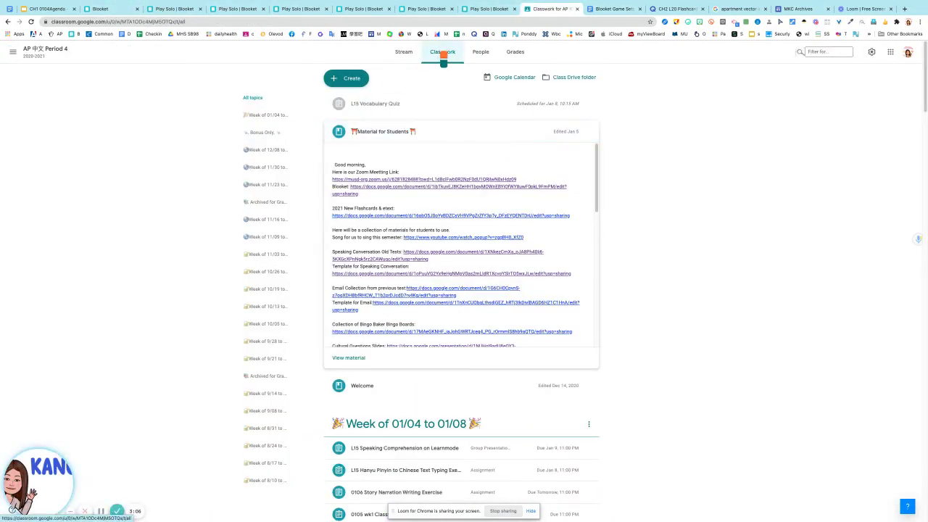
{"action": "left_click", "coordinate": [394, 137]}
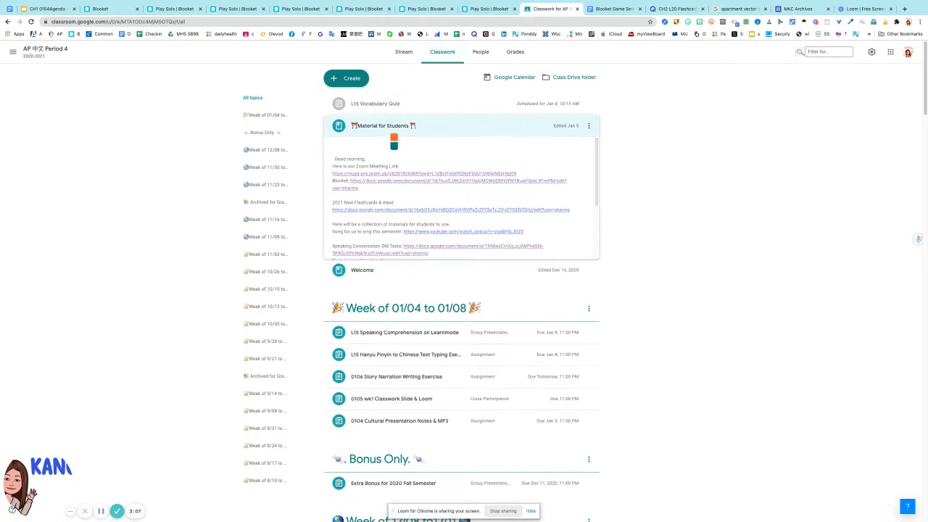
{"action": "left_click", "coordinate": [375, 128]}
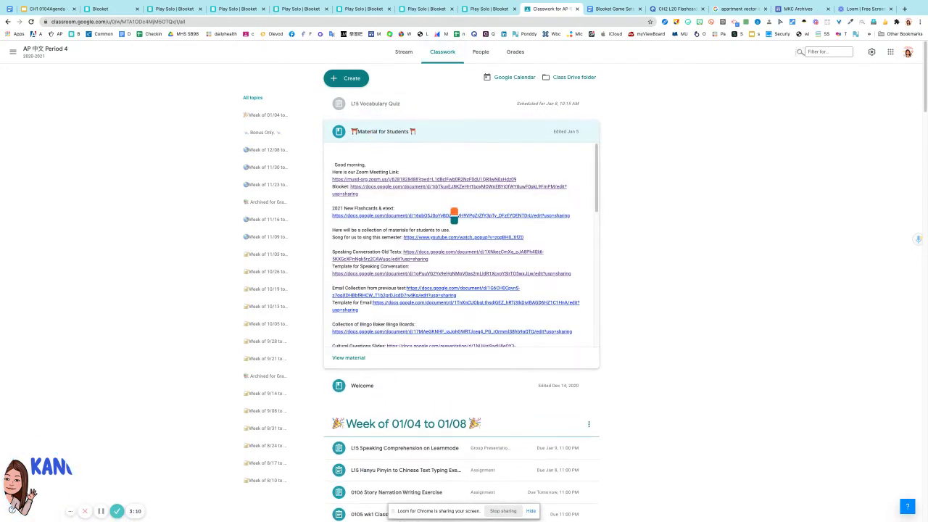
{"action": "left_click", "coordinate": [442, 186]}
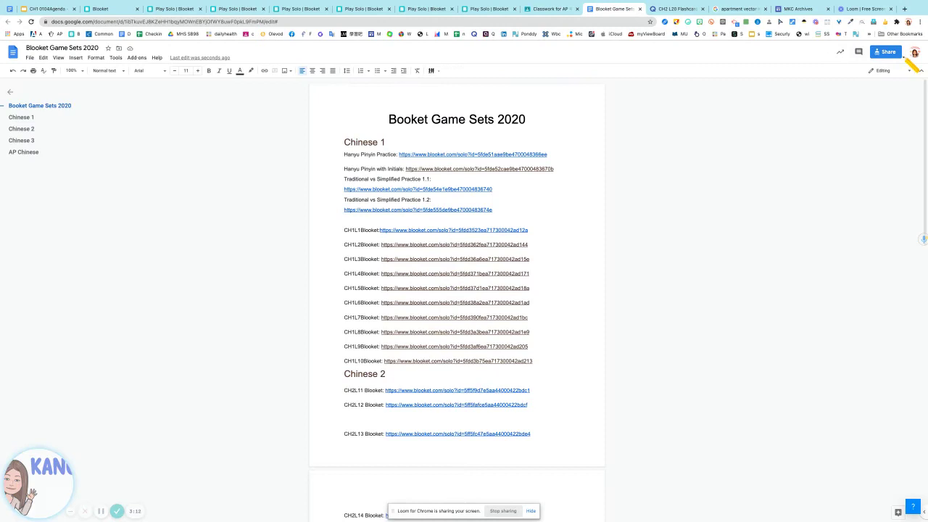
{"action": "left_click", "coordinate": [888, 52]}
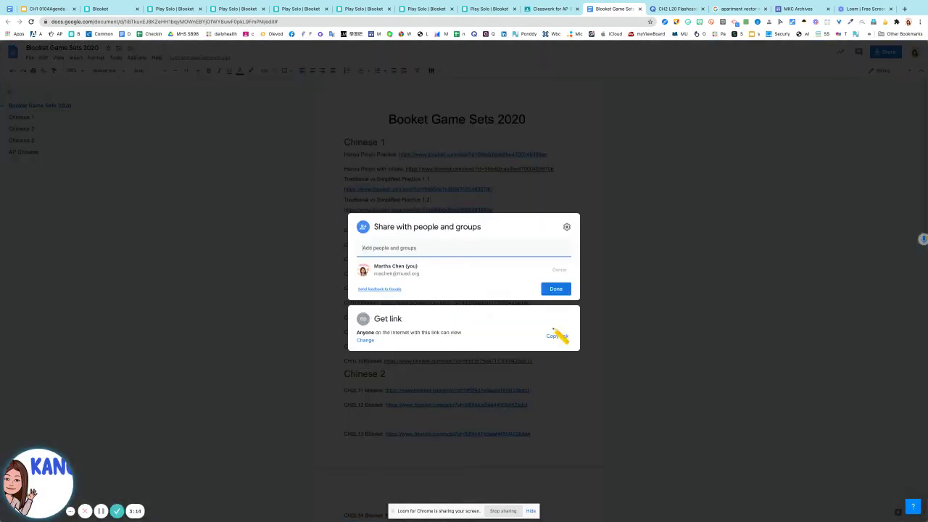
{"action": "left_click", "coordinate": [557, 336]}
{"action": "left_click", "coordinate": [601, 198]}
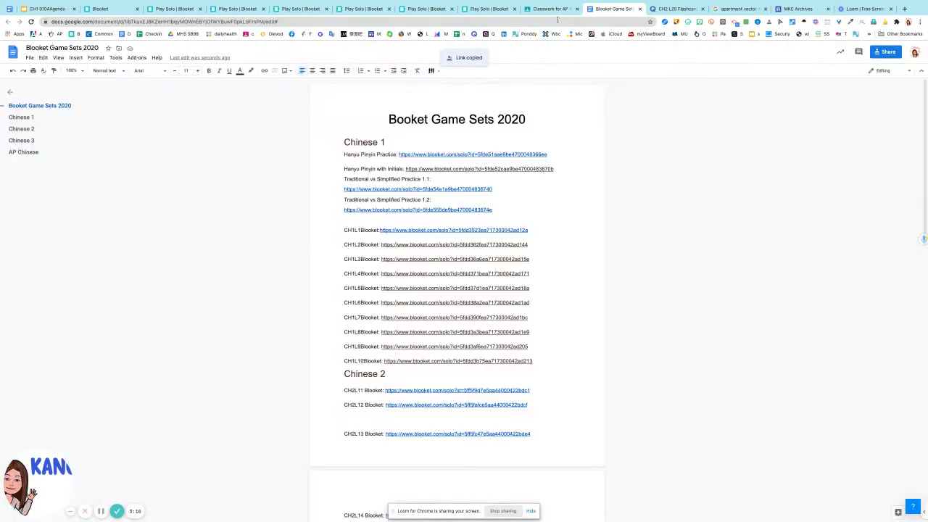
Edit the Material for Students post to add a blank line after its Blooket link, then save
{"action": "left_click", "coordinate": [550, 9]}
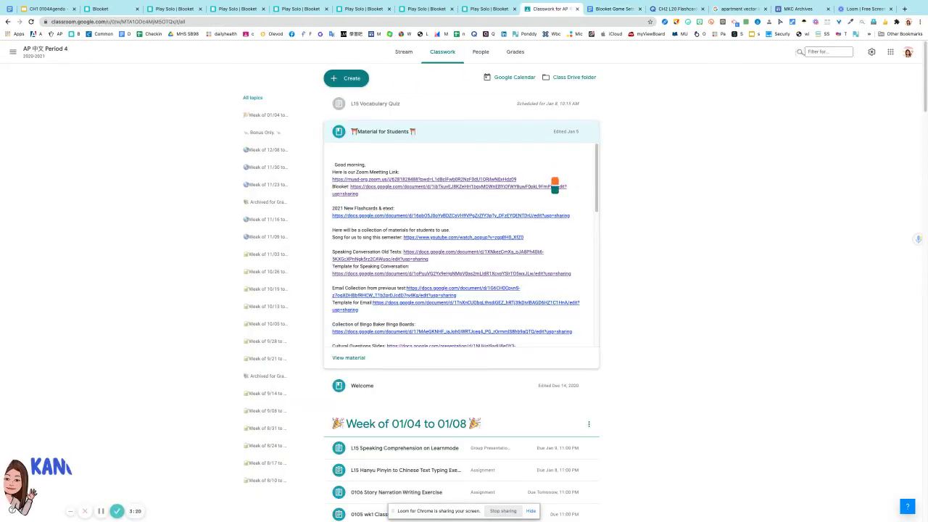
{"action": "left_click", "coordinate": [590, 132]}
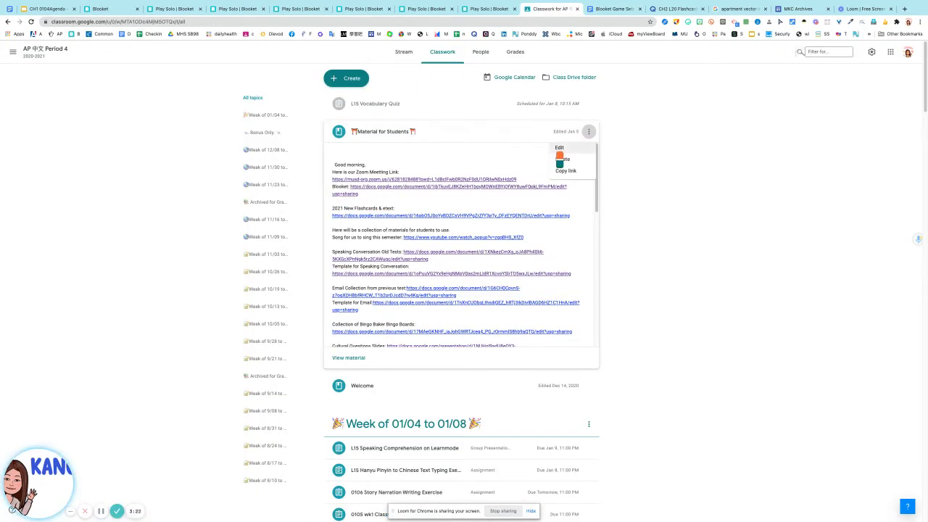
{"action": "left_click", "coordinate": [559, 148]}
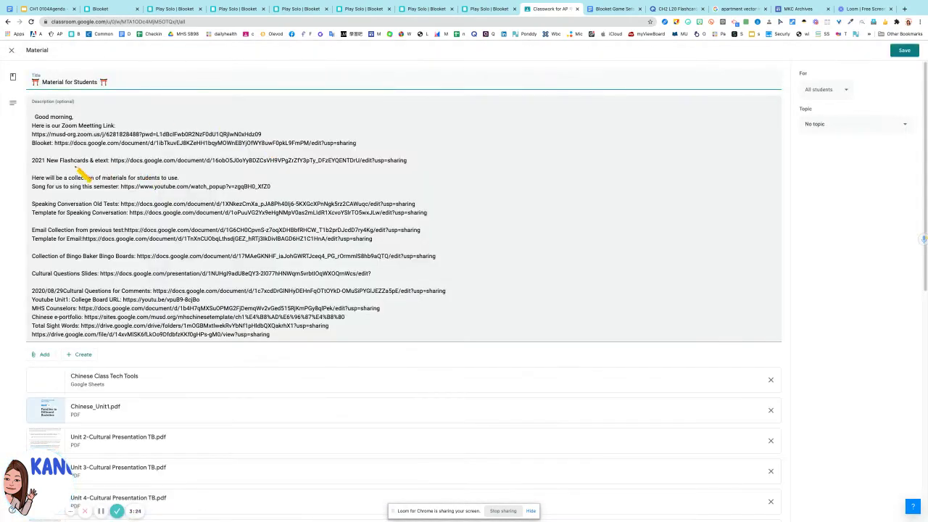
{"action": "left_click", "coordinate": [42, 155]}
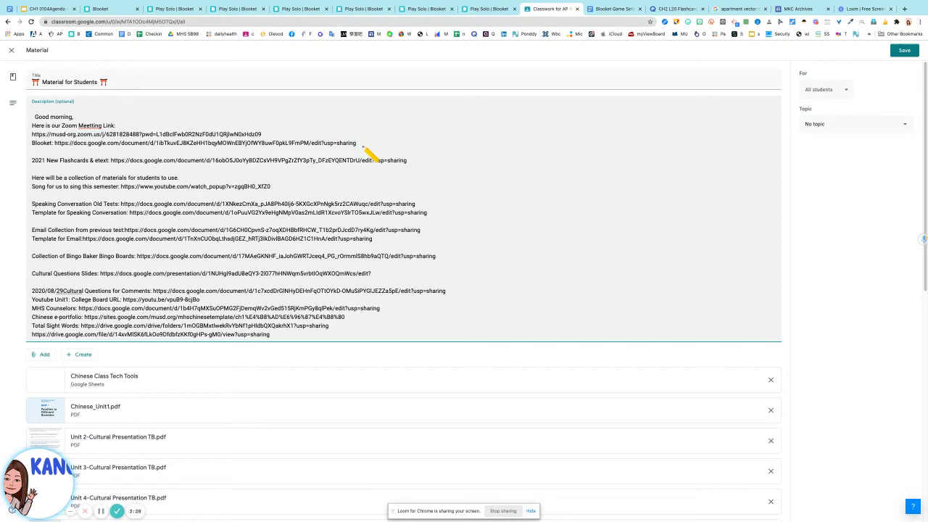
{"action": "key", "text": "Return"}
{"action": "left_click", "coordinate": [903, 52]}
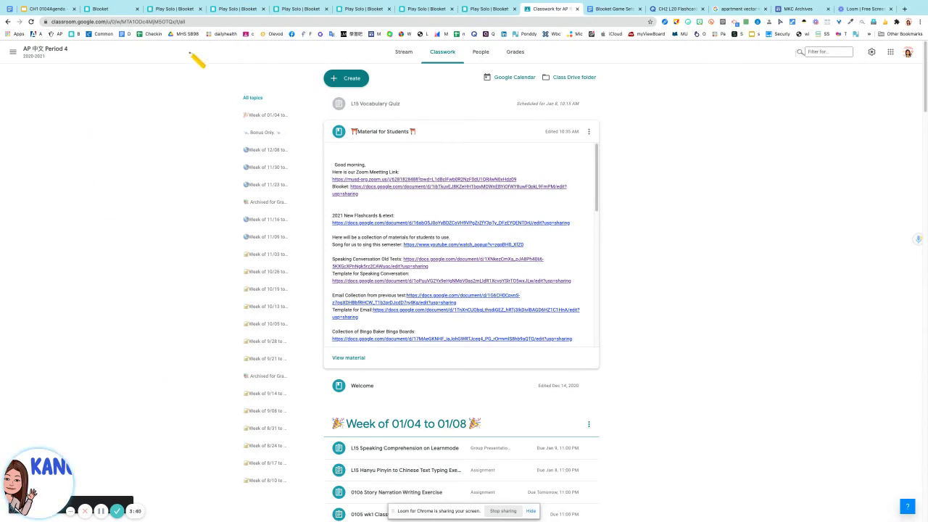
Return from the CH 2 L20 Vocabulary Practice set tab to the Blooket My Sets dashboard
{"action": "left_click", "coordinate": [101, 12]}
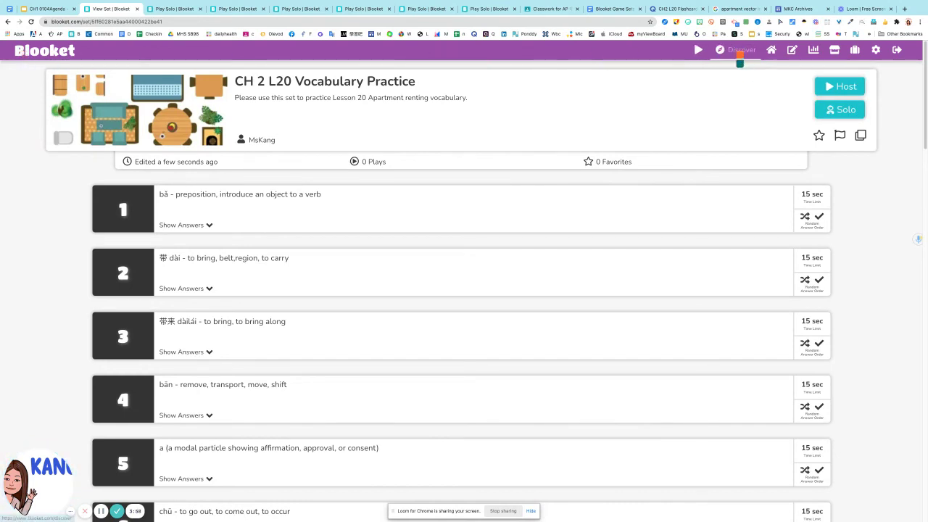
{"action": "left_click", "coordinate": [747, 53]}
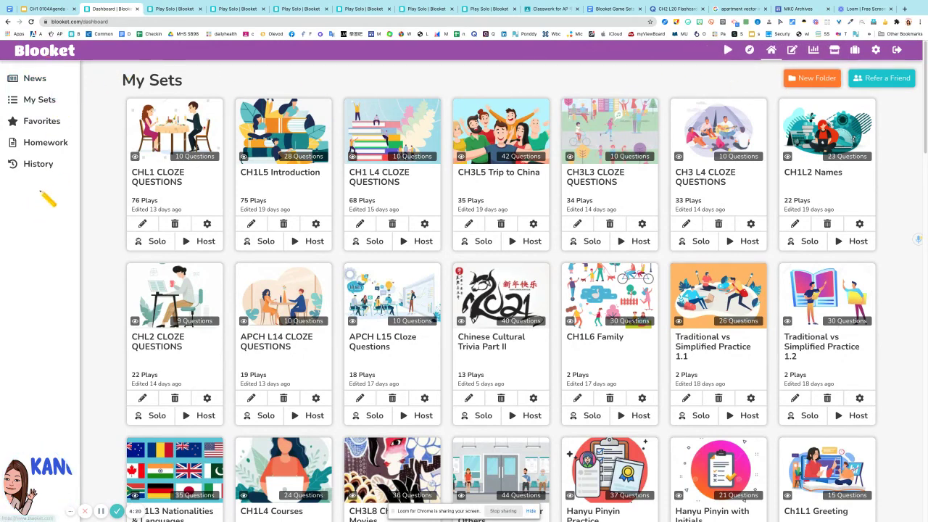
{"action": "scroll", "coordinate": [44, 246], "scroll_direction": "down", "scroll_amount": 3}
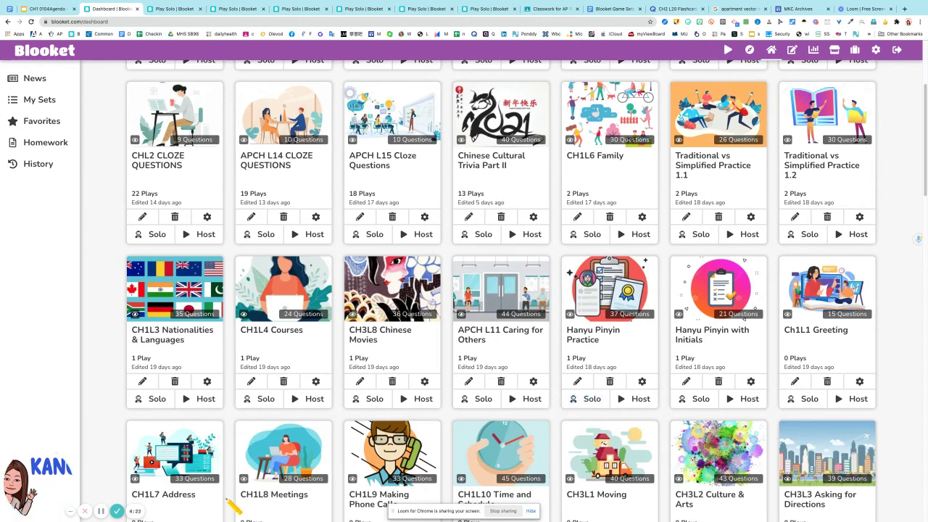
{"action": "scroll", "coordinate": [635, 316], "scroll_direction": "up", "scroll_amount": 3}
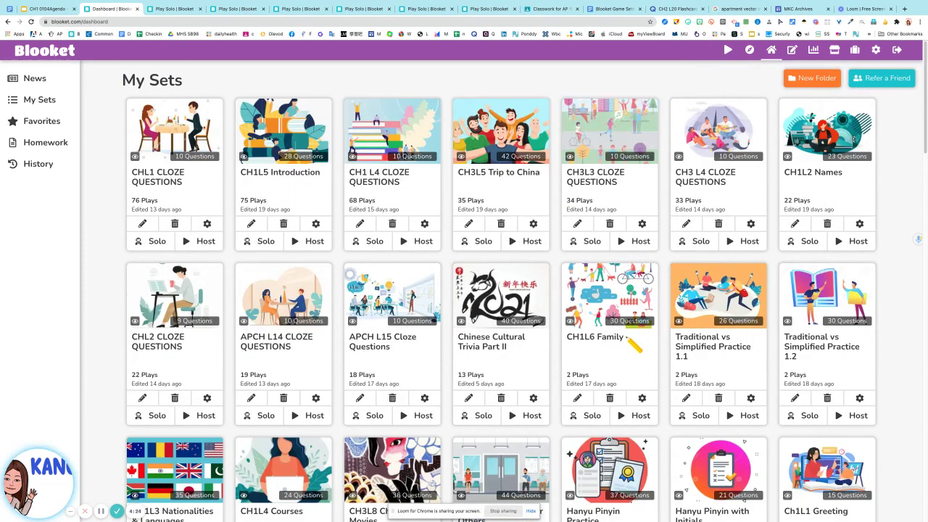
{"action": "scroll", "coordinate": [621, 347], "scroll_direction": "down", "scroll_amount": 2}
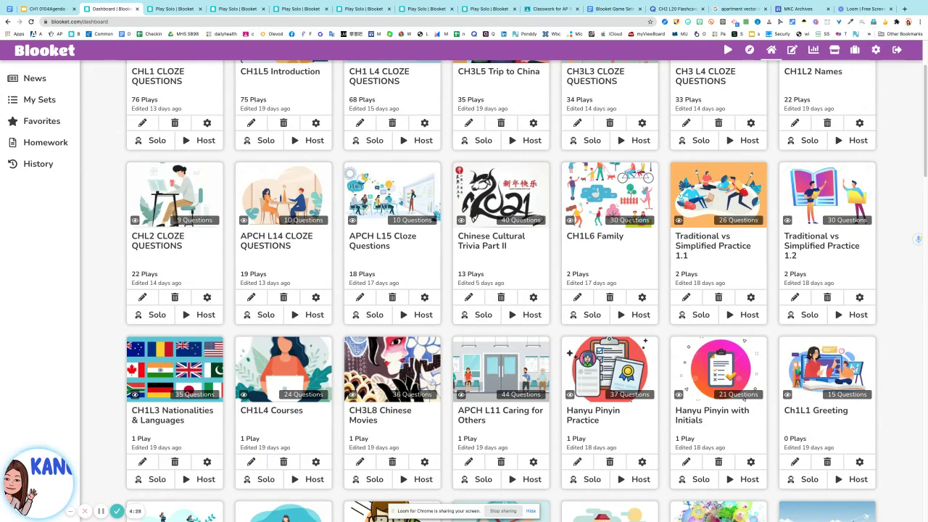
{"action": "scroll", "coordinate": [134, 362], "scroll_direction": "up", "scroll_amount": 2}
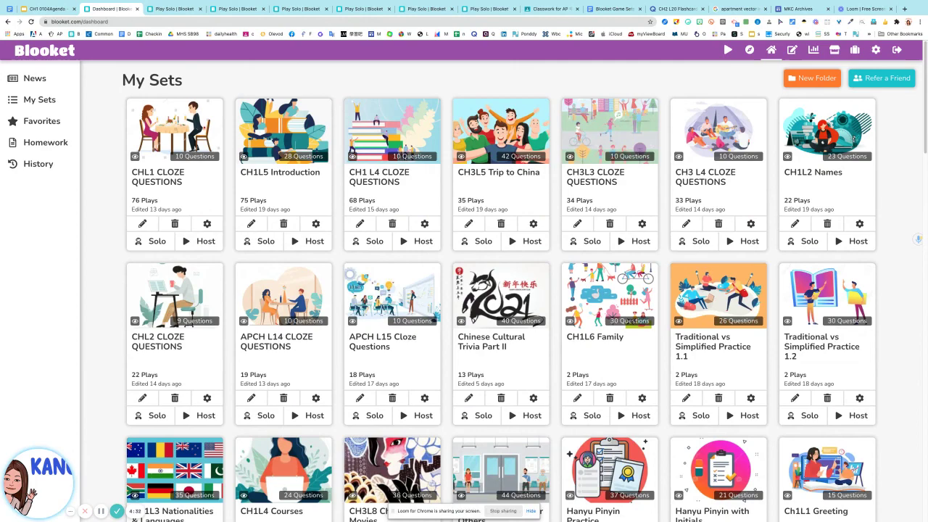
{"action": "scroll", "coordinate": [500, 290], "scroll_direction": "down", "scroll_amount": 5}
{"action": "scroll", "coordinate": [519, 433], "scroll_direction": "down", "scroll_amount": 5}
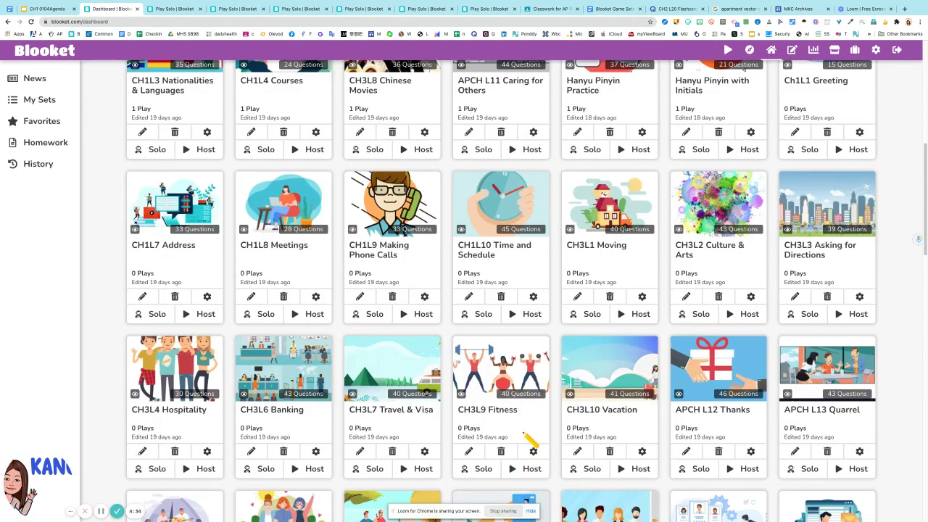
{"action": "scroll", "coordinate": [632, 451], "scroll_direction": "down", "scroll_amount": 4}
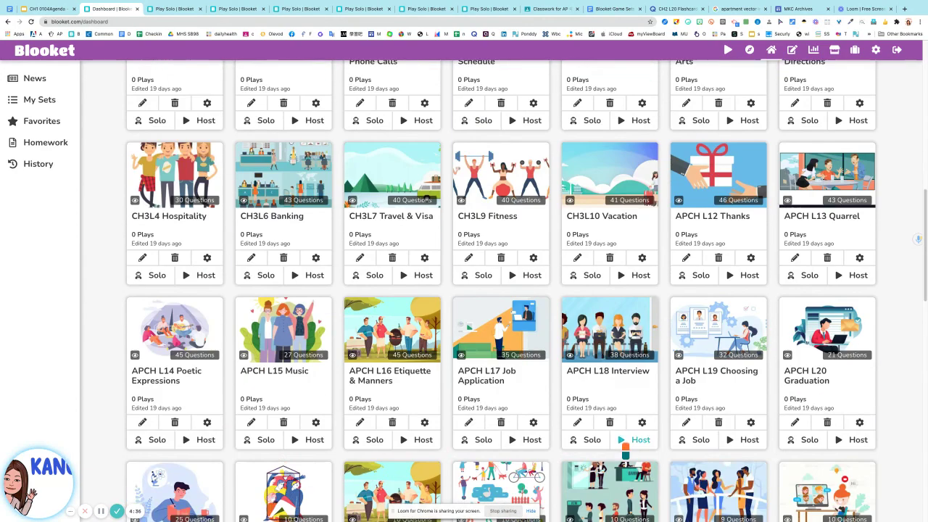
{"action": "scroll", "coordinate": [632, 451], "scroll_direction": "down", "scroll_amount": 5}
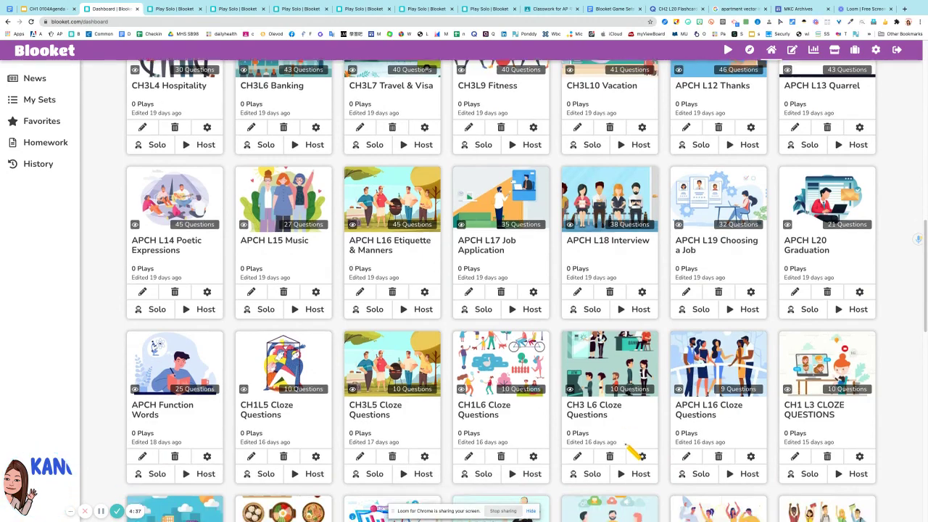
{"action": "scroll", "coordinate": [636, 464], "scroll_direction": "up", "scroll_amount": 14}
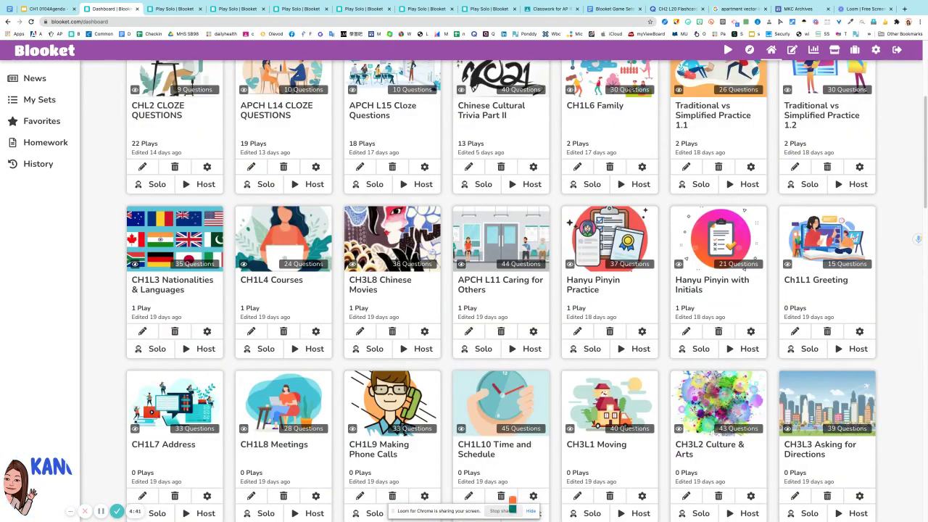
{"action": "mouse_move", "coordinate": [497, 519]}
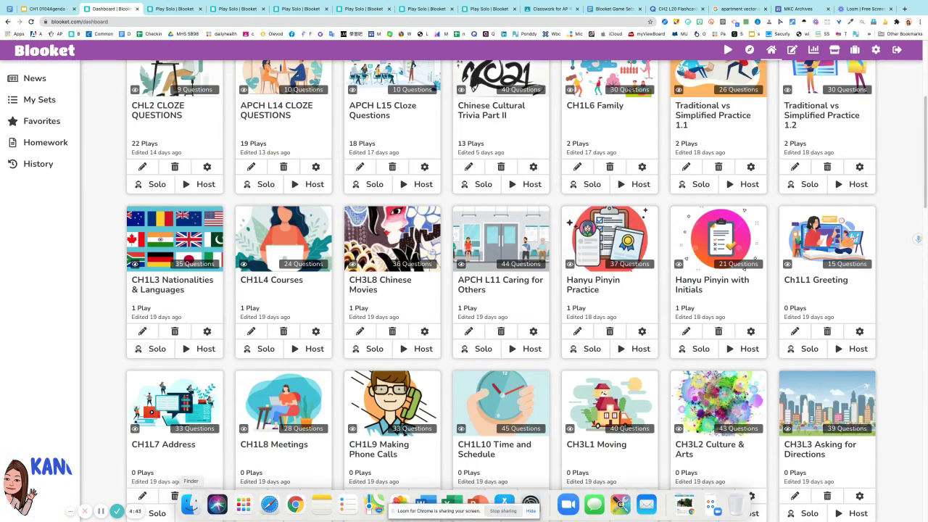